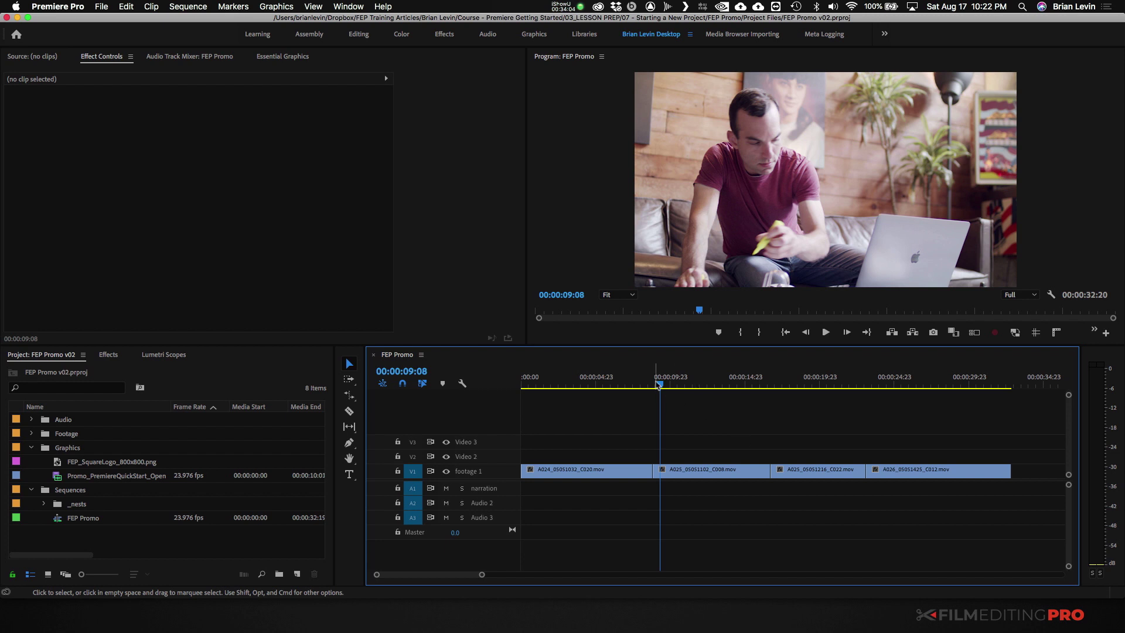
- Park the playhead at 00:00:18:03 and add an unnamed green sequence marker there
left_click_drag(581, 380, 819, 381)
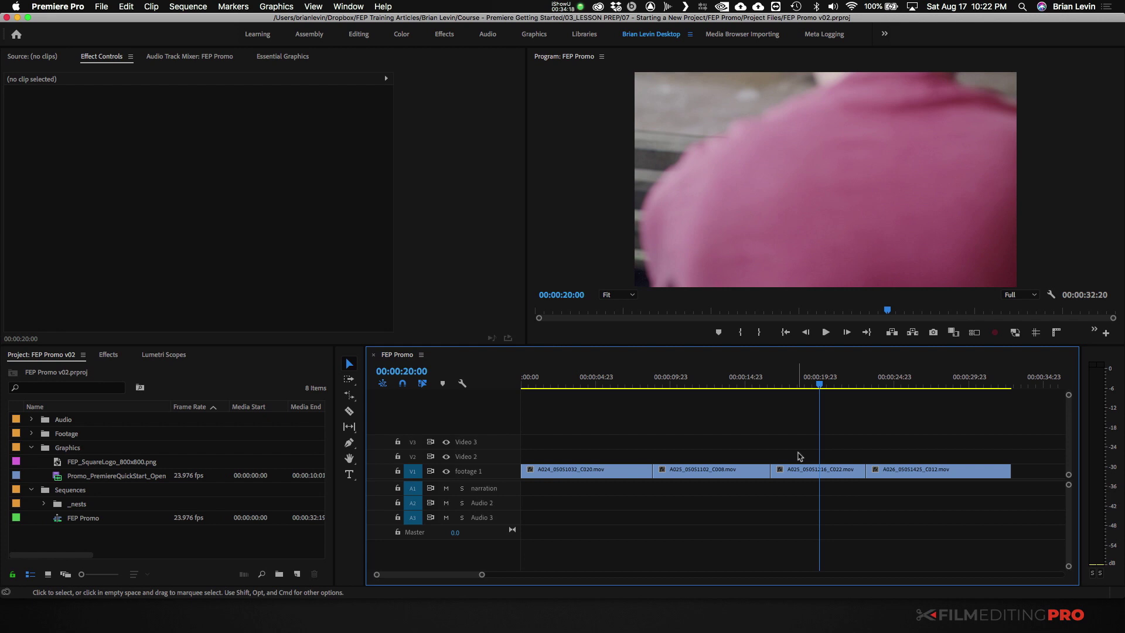
left_click(793, 378)
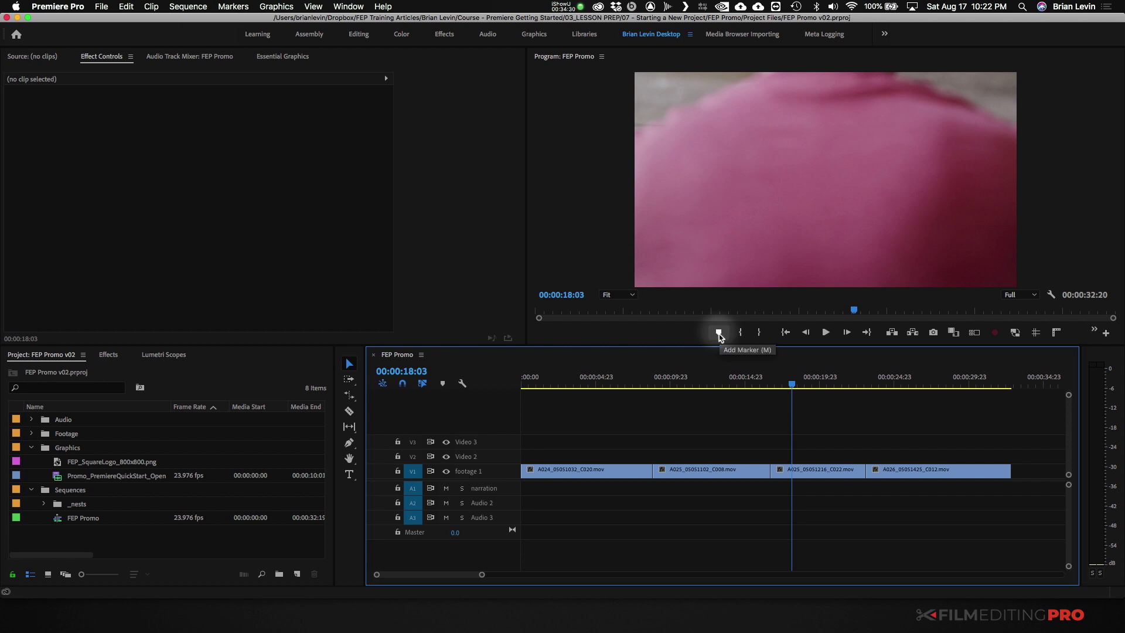
left_click(719, 334)
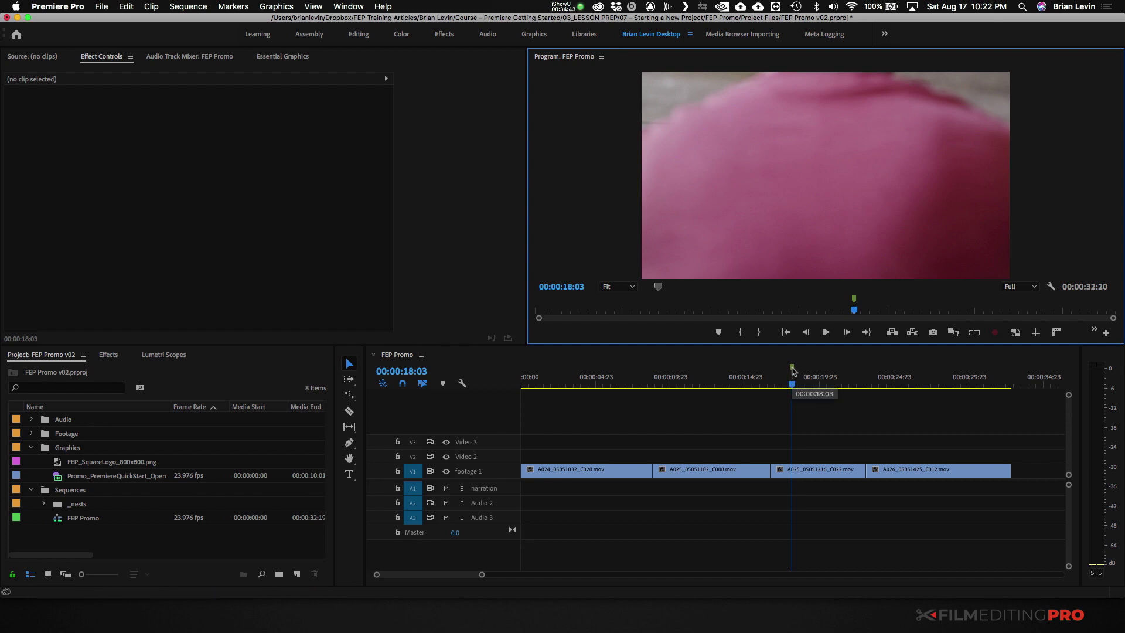
- Inspect the marker's settings, cancel, and return the playhead onto the marker
double_click(793, 368)
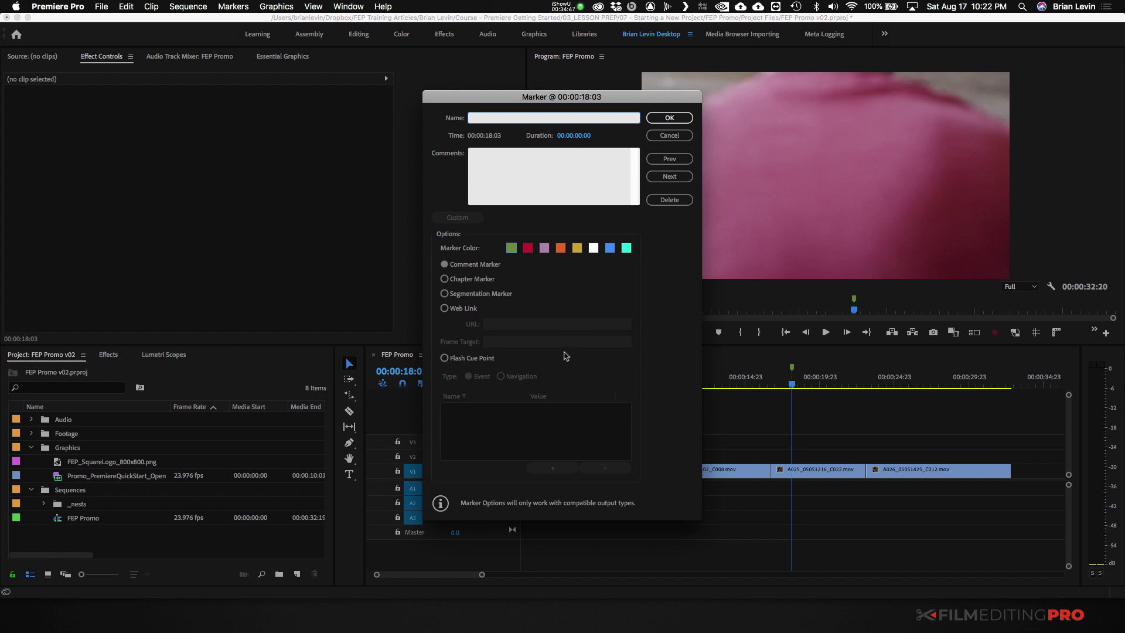
left_click(670, 136)
left_click(727, 378)
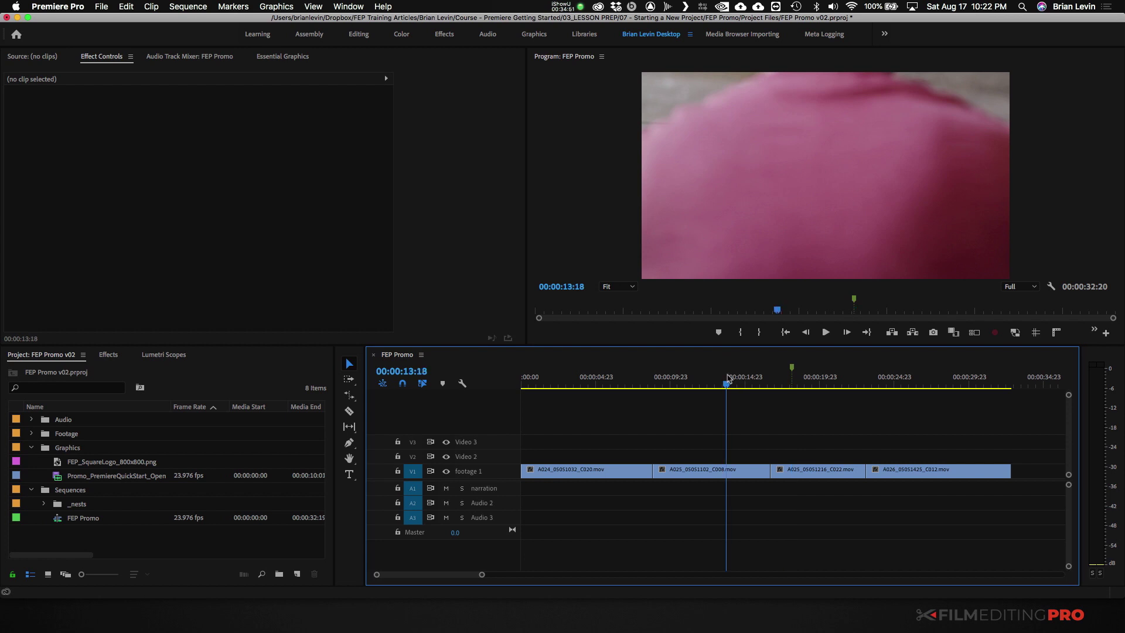
left_click_drag(736, 387, 794, 383)
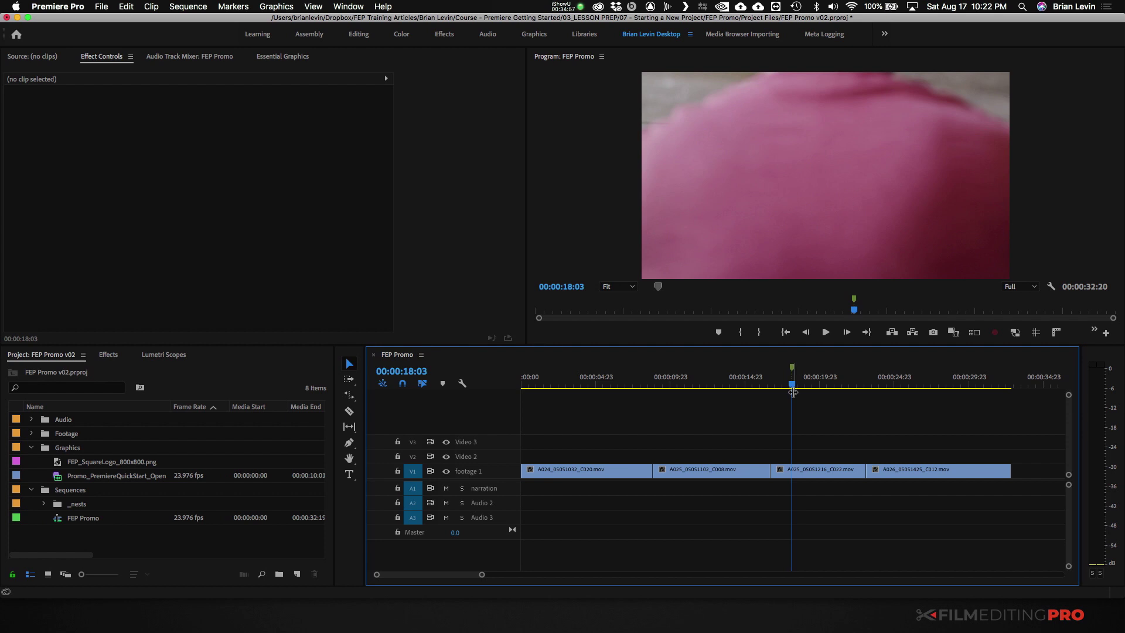
key("m")
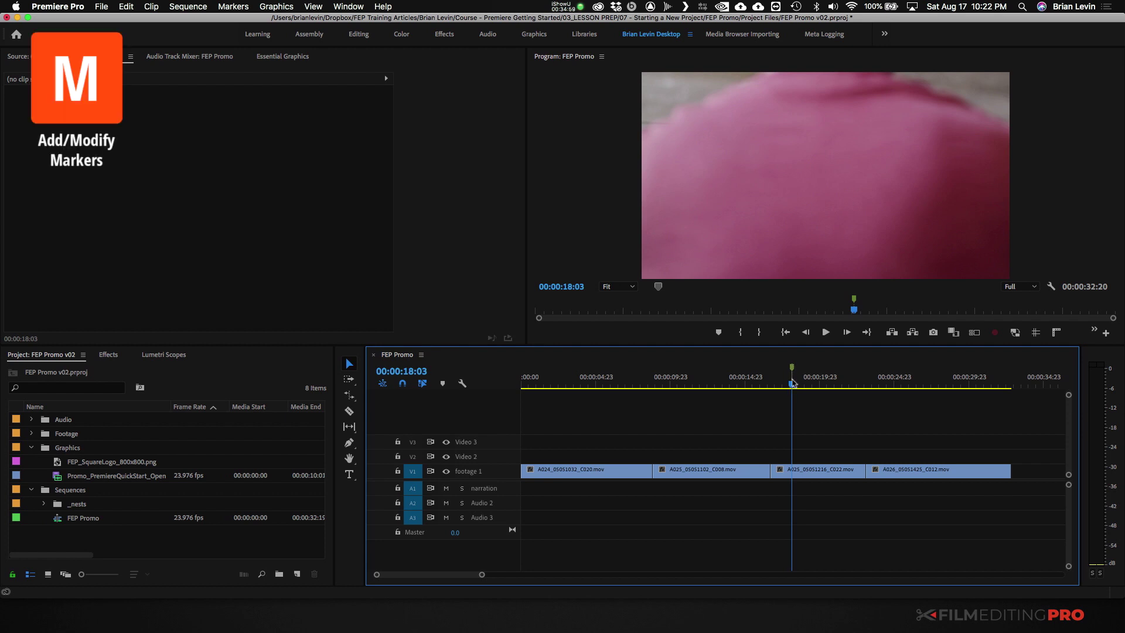
- Make the 00:00:18:03 marker red with the comment "Remove this shot later on"
key("m")
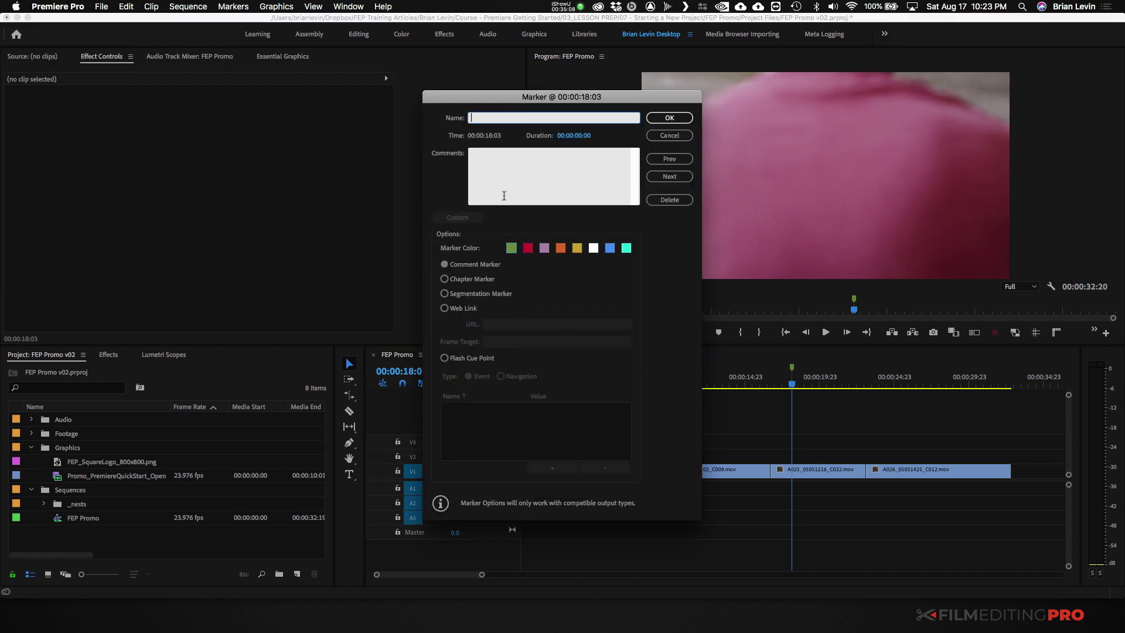
left_click(511, 166)
type("Remove this shot later on")
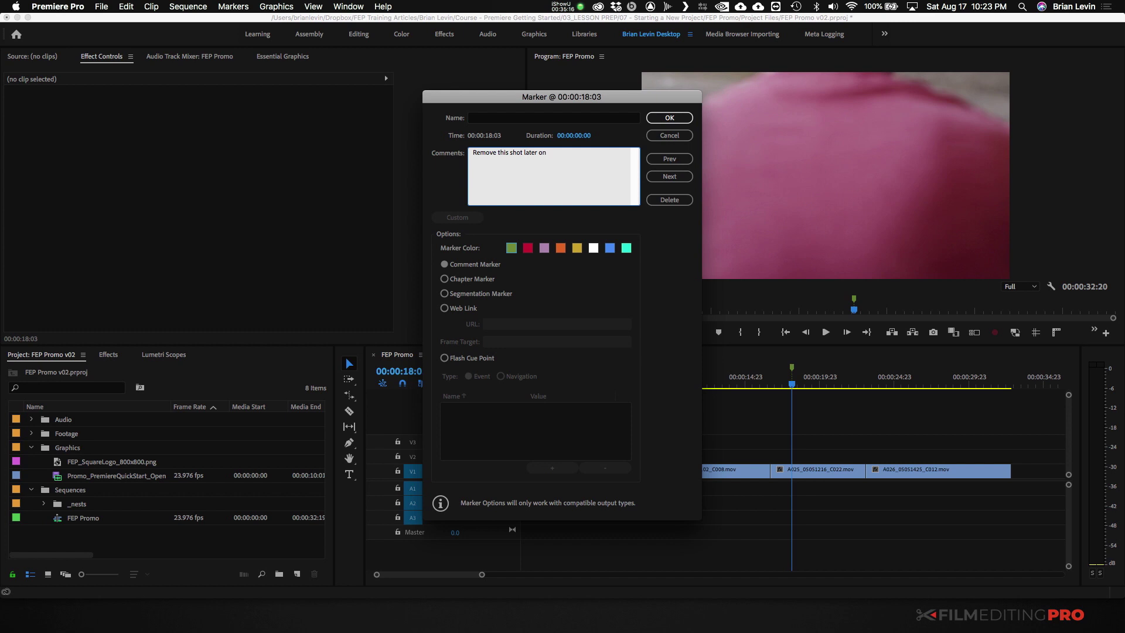
left_click(529, 249)
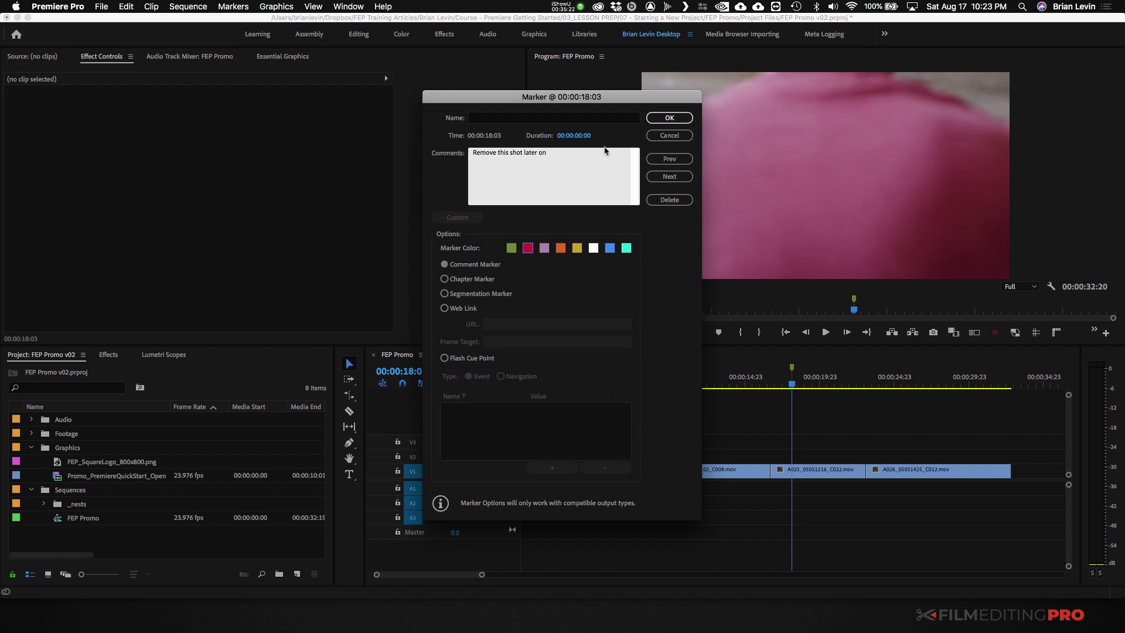
left_click(669, 118)
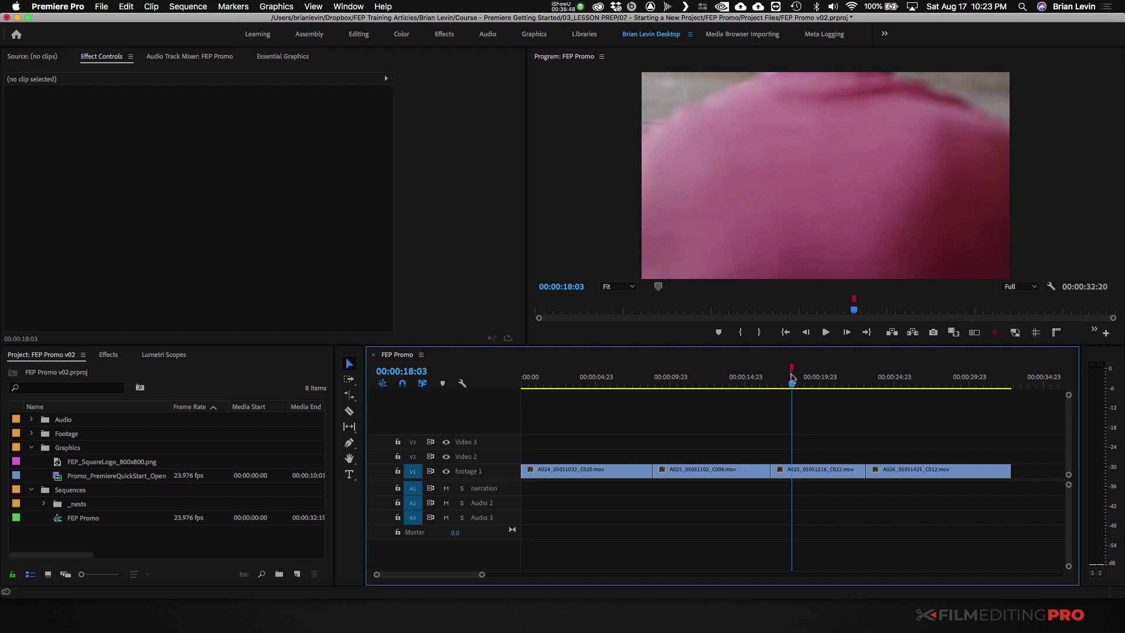
mouse_move(792, 368)
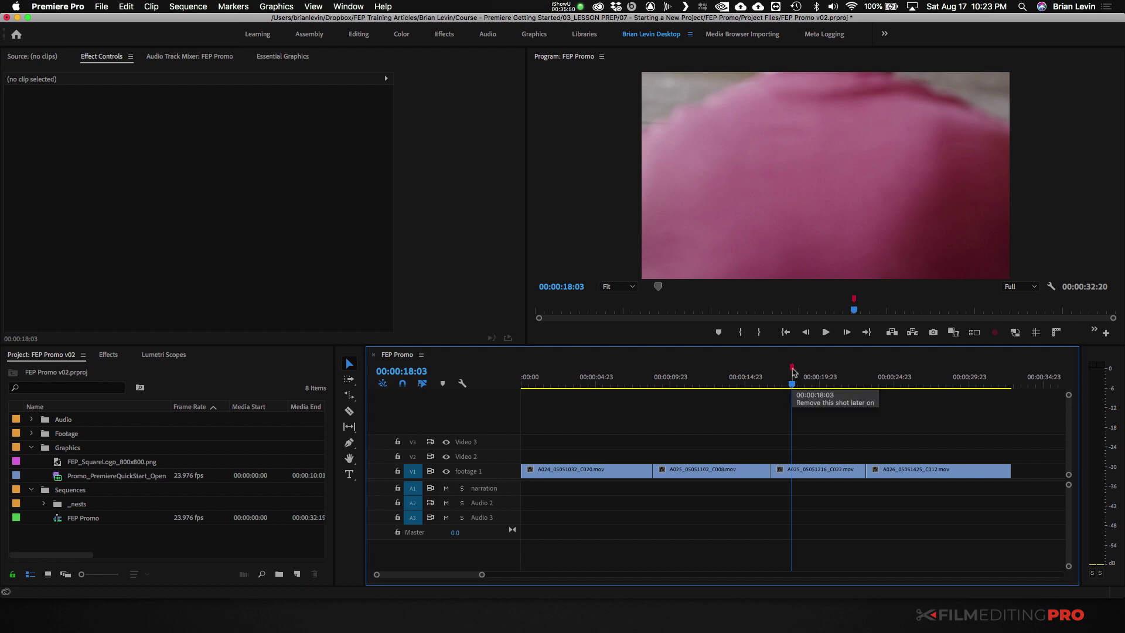
- Stretch the red marker into a ~six-second range starting at 00:00:16:18
left_click(792, 367)
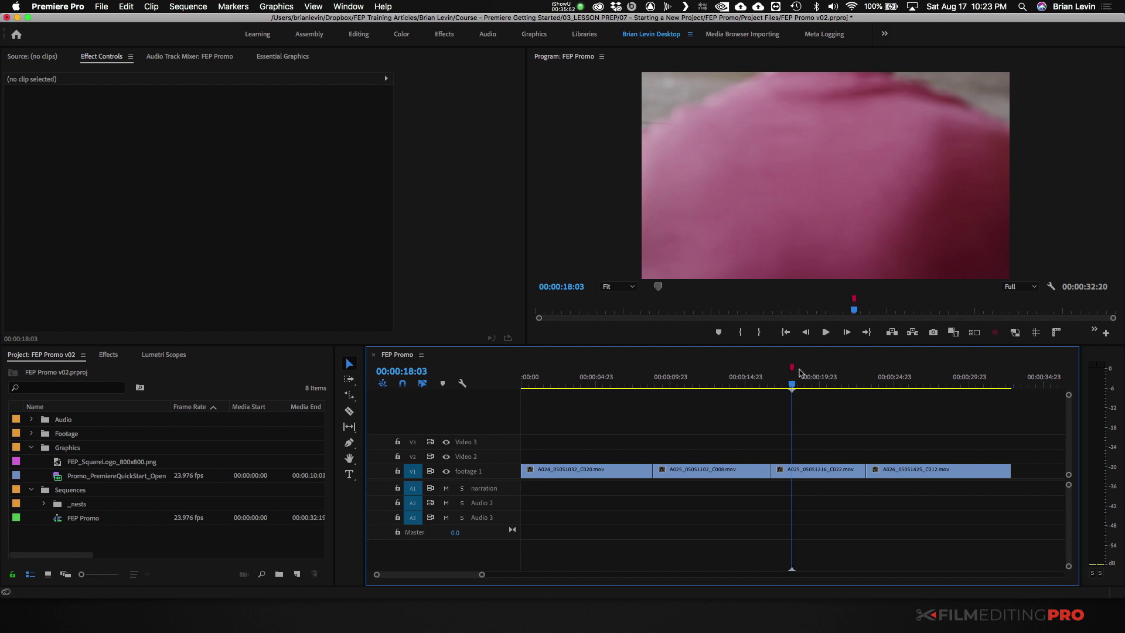
left_click_drag(792, 367, 830, 375)
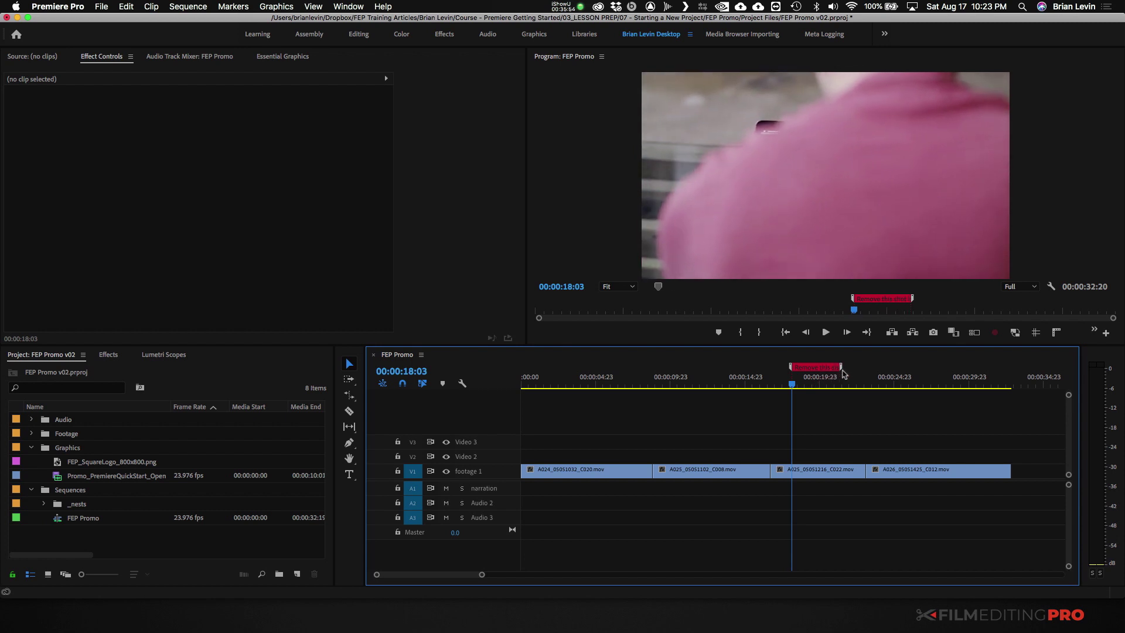
left_click_drag(830, 367, 867, 368)
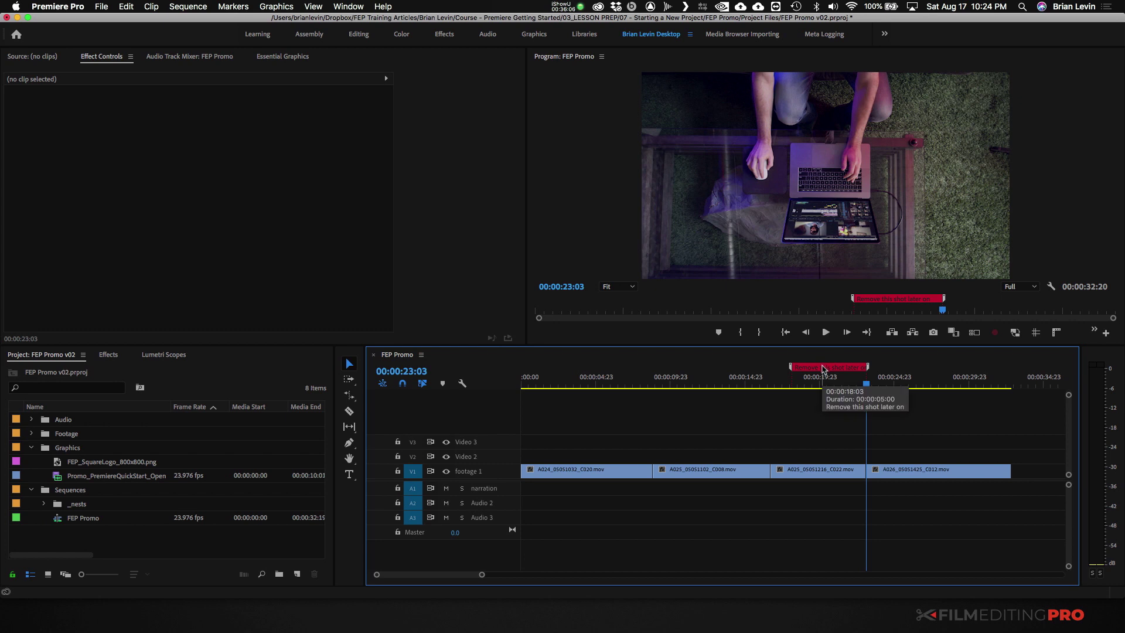
mouse_move(823, 368)
left_mouse_down()
mouse_move(802, 369)
mouse_move(868, 367)
left_mouse_up()
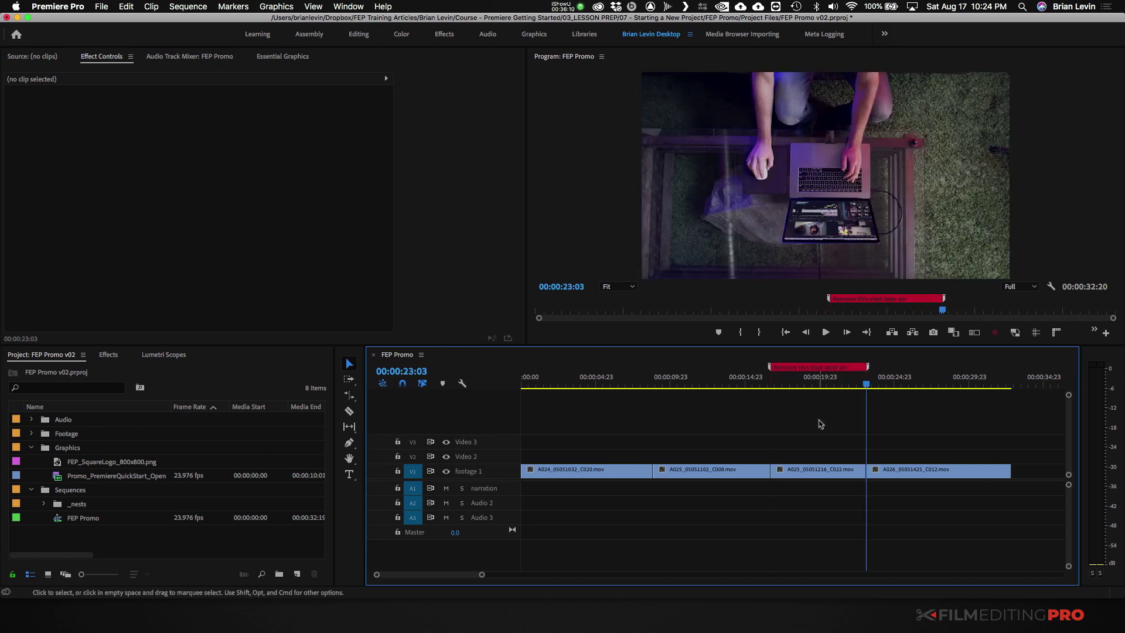
- Move the playhead back near the start of the sequence
left_click_drag(726, 391, 572, 398)
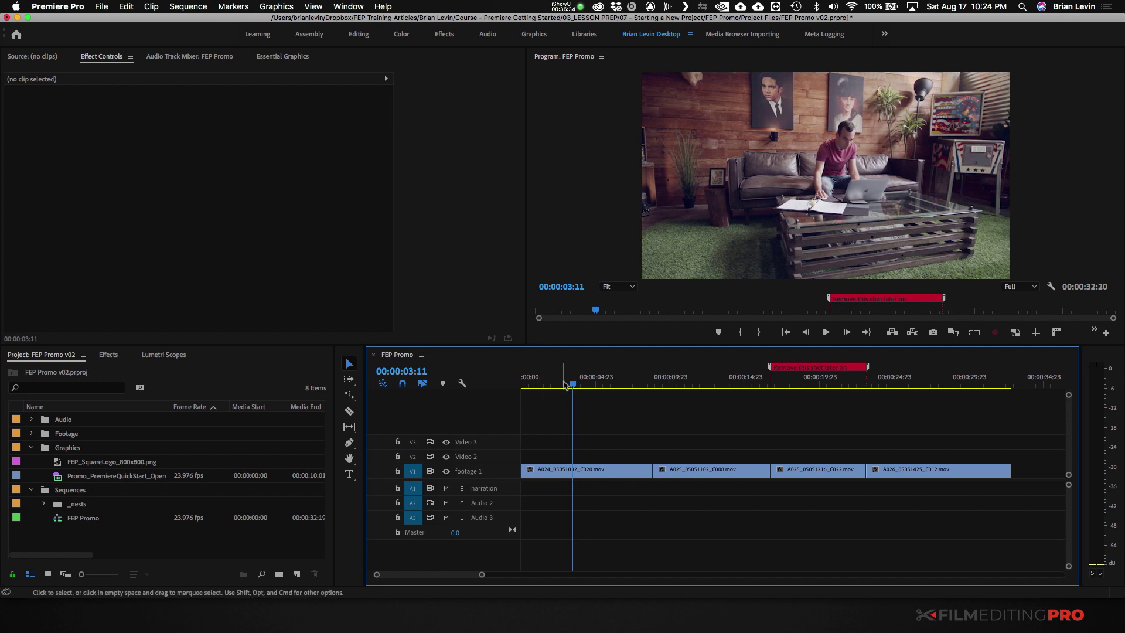
mouse_move(567, 384)
left_mouse_down()
mouse_move(550, 387)
mouse_move(588, 388)
left_mouse_up()
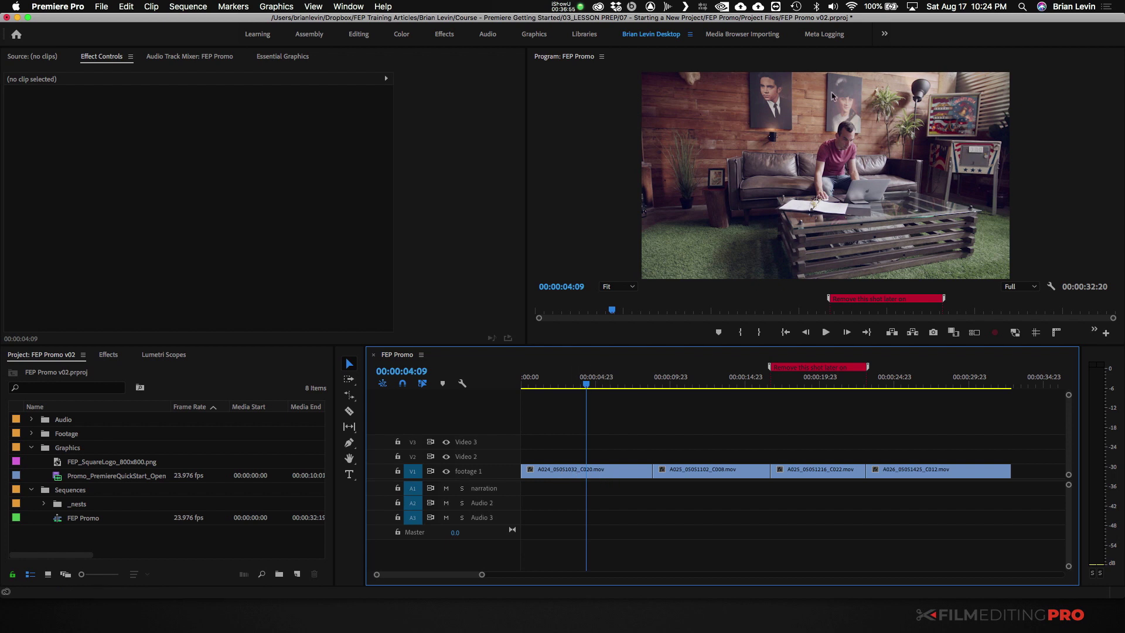
- Give the first V1 clip an orange clip marker commented "Add sunbeams to this shot" and load it in the Source monitor
left_click_drag(560, 448, 607, 501)
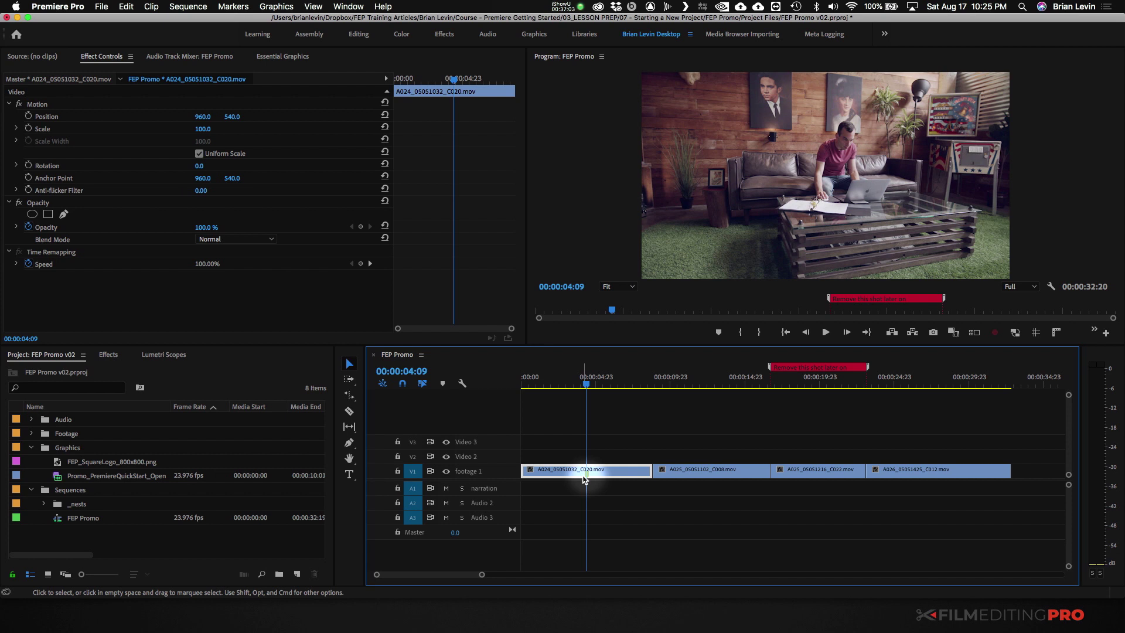
key("m")
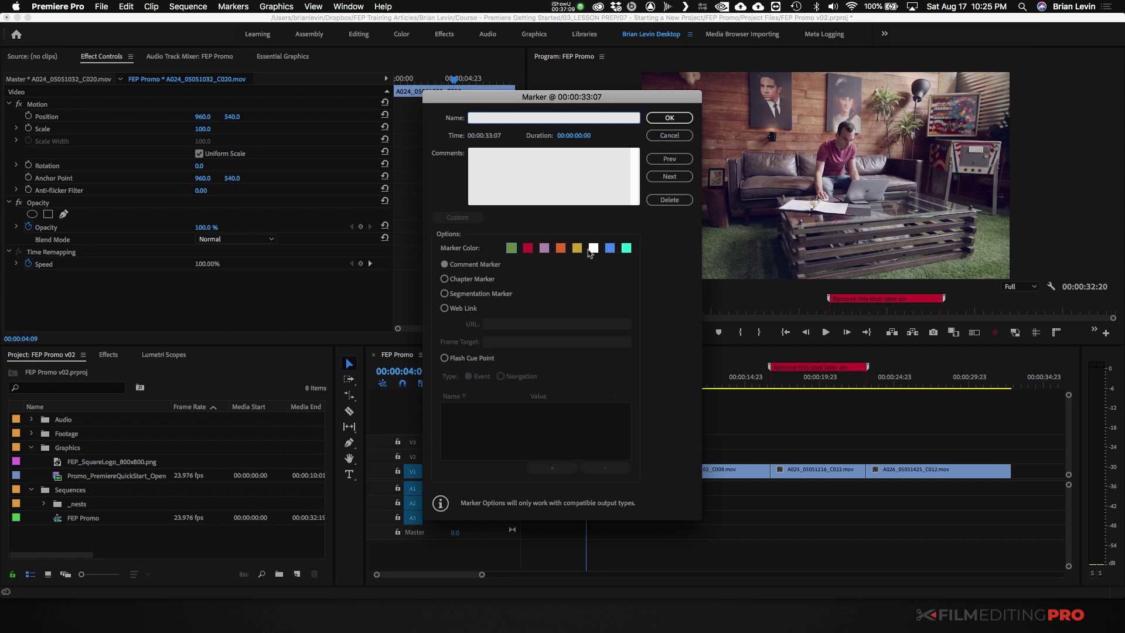
left_click(561, 249)
left_click(542, 181)
type("Add sunbeams to this shot")
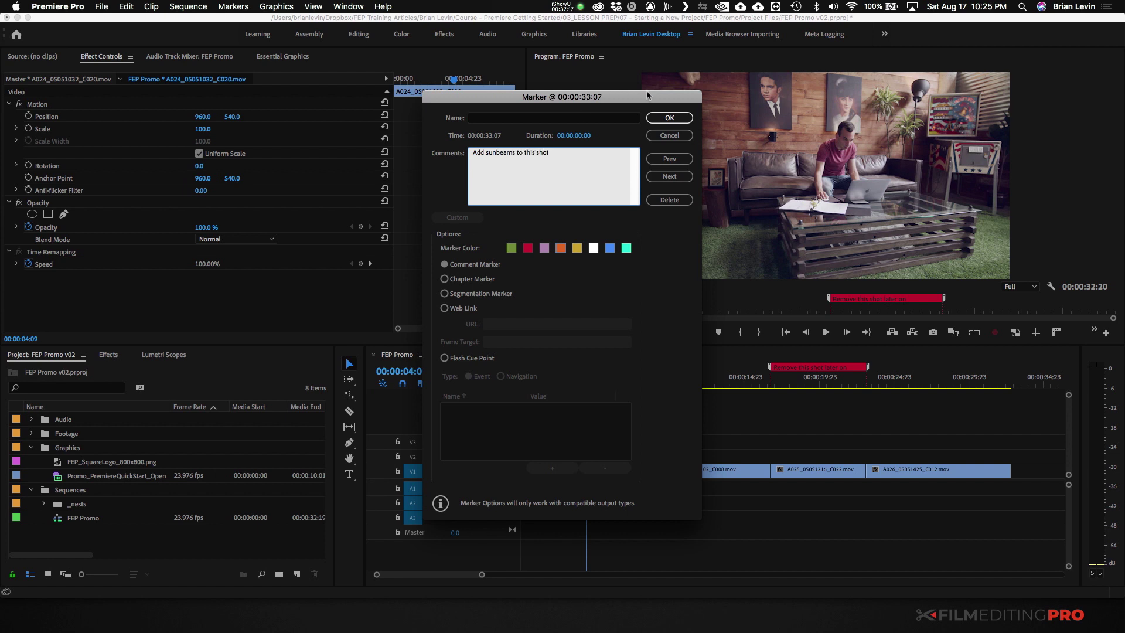
left_click(669, 118)
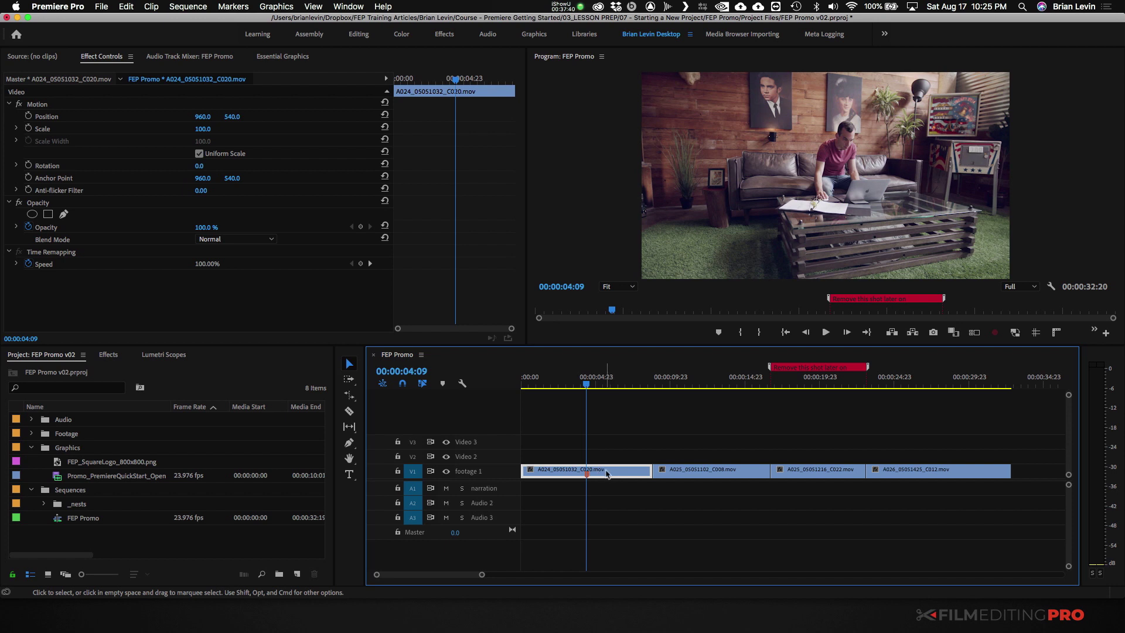
double_click(607, 473)
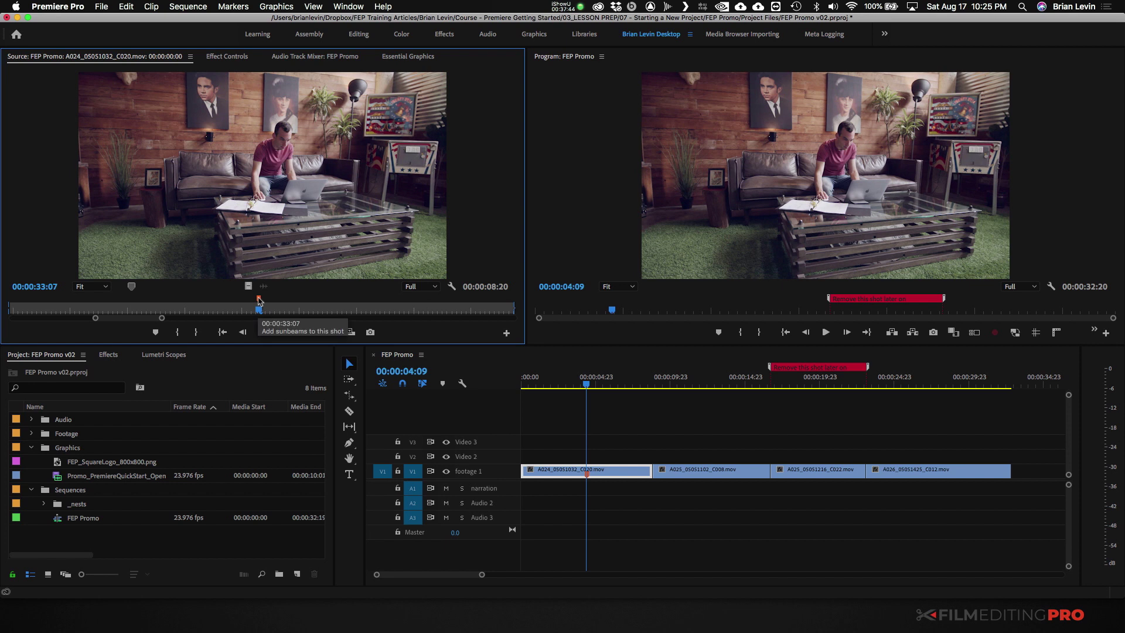
mouse_move(258, 300)
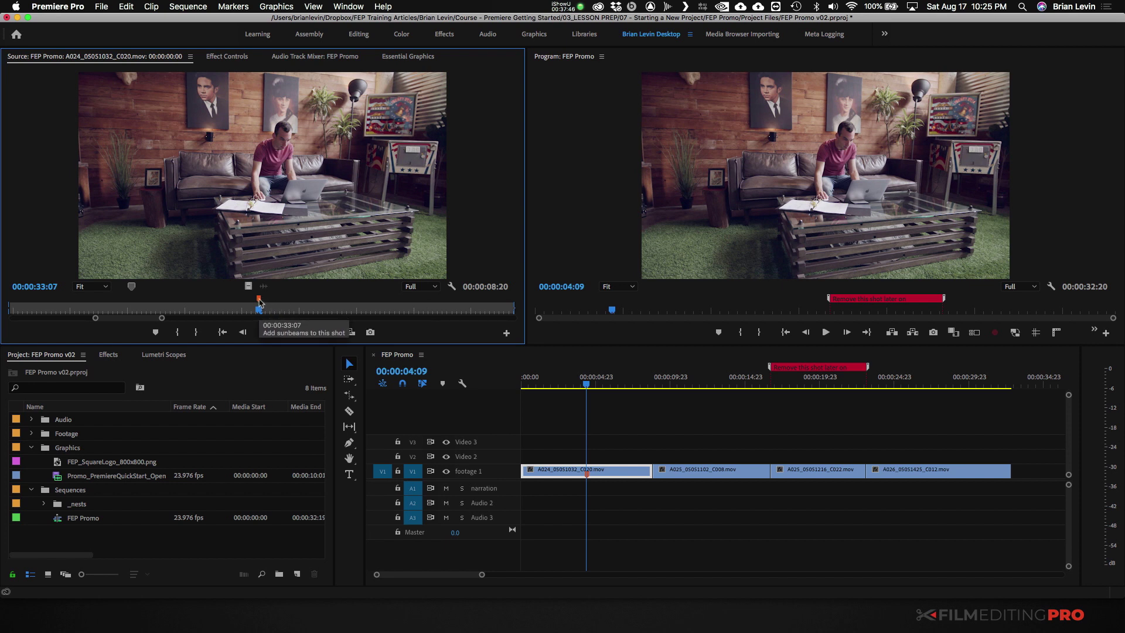
- Stretch the orange sunbeams clip marker into a range in the Source monitor
left_click_drag(262, 302, 319, 305)
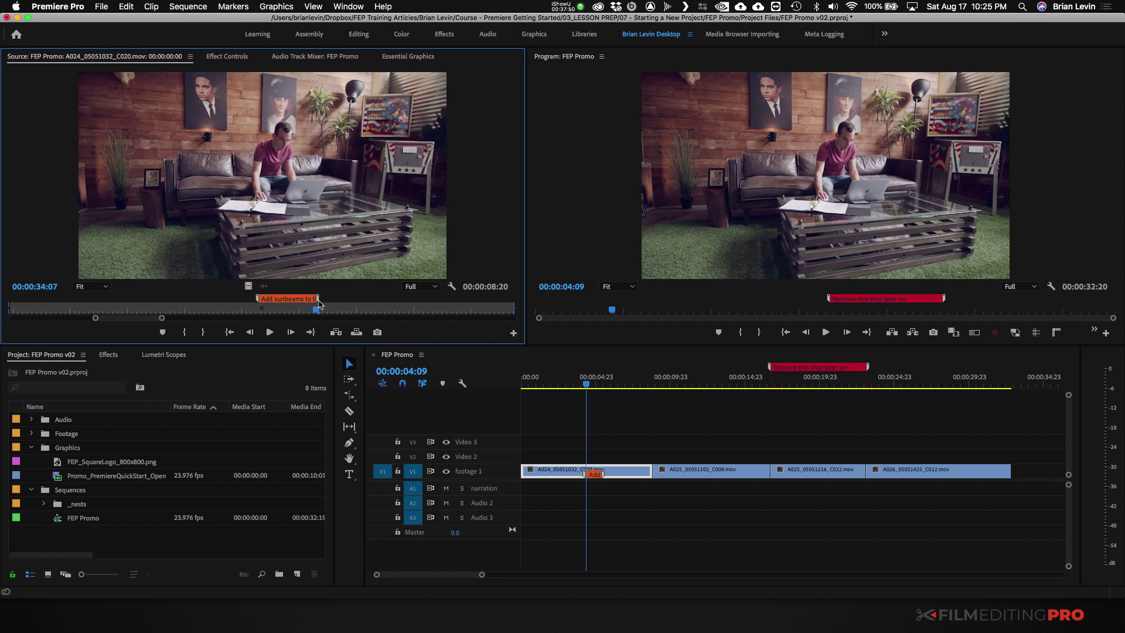
left_click_drag(319, 304, 375, 303)
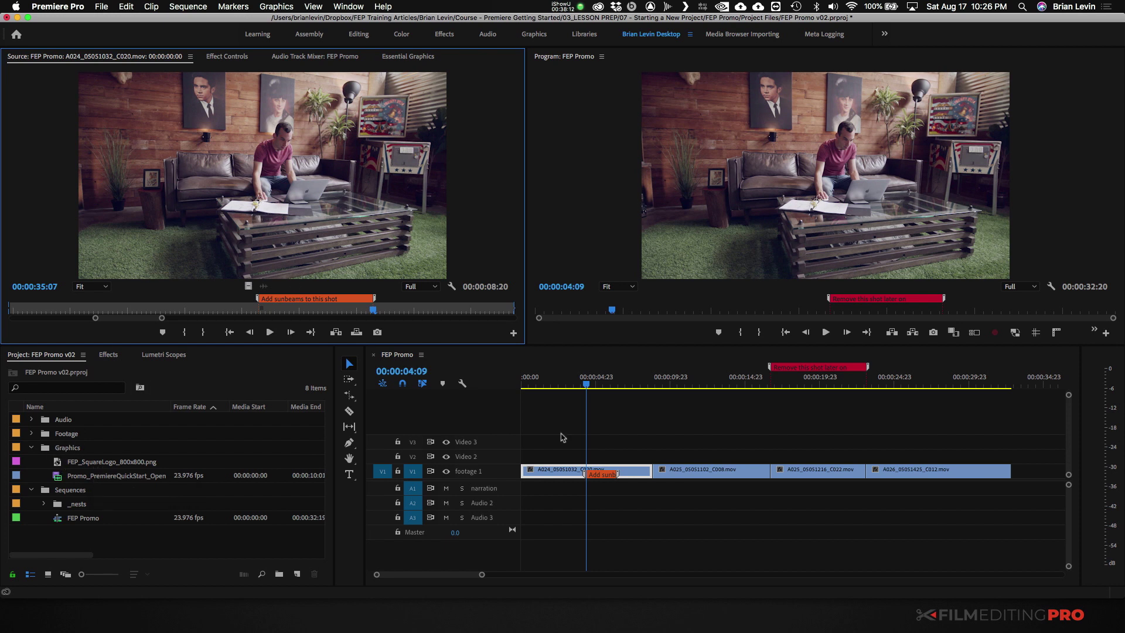
- Trim the first clip's end down to about three seconds in the sequence
left_click(563, 437)
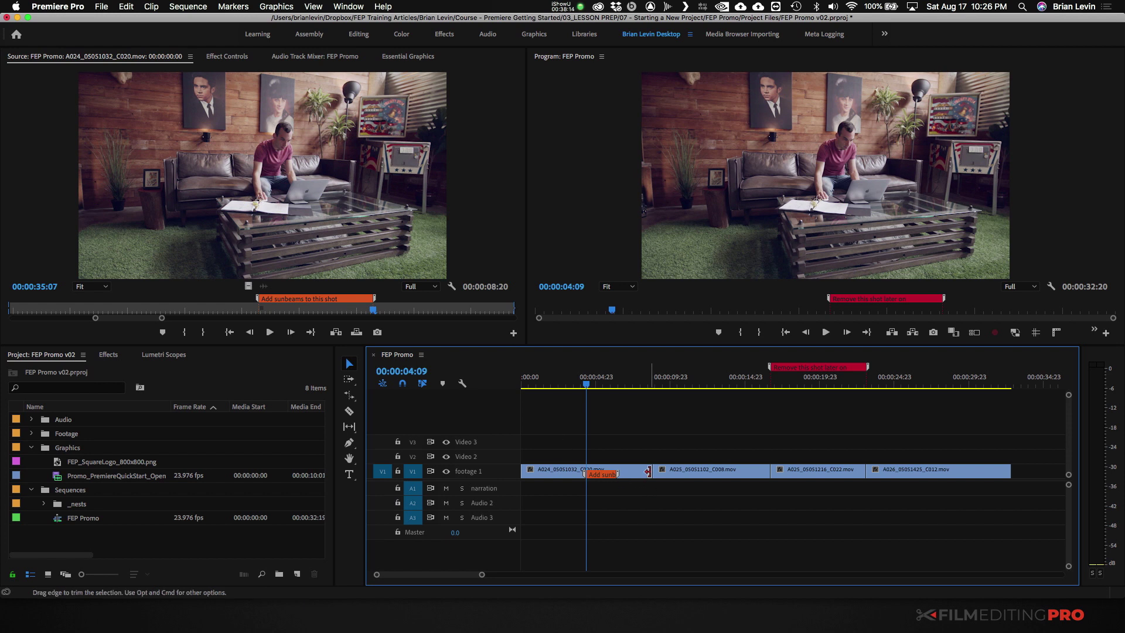
left_click_drag(649, 473, 580, 486)
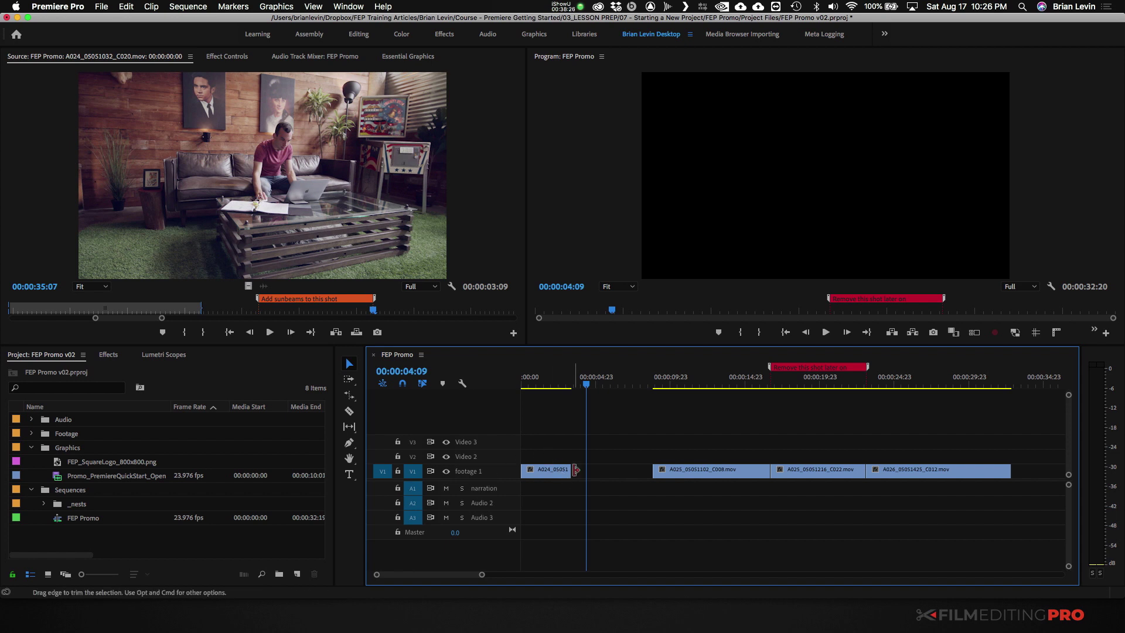
- Restore the first clip to full length and delete its orange sunbeams marker
left_click_drag(572, 472, 655, 472)
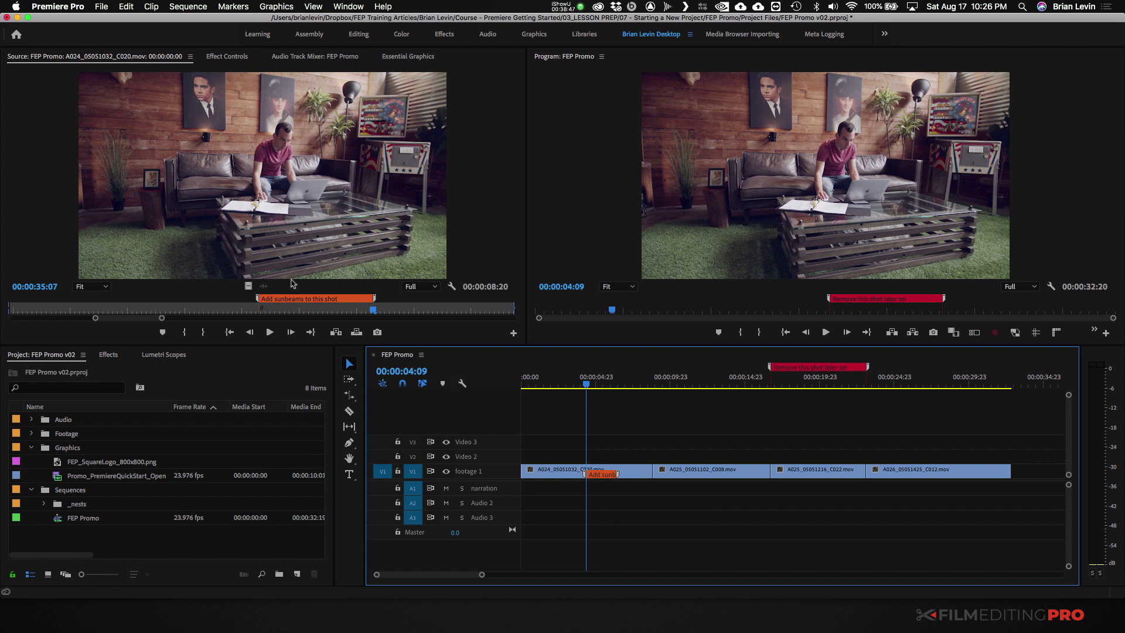
left_click(298, 299)
double_click(299, 301)
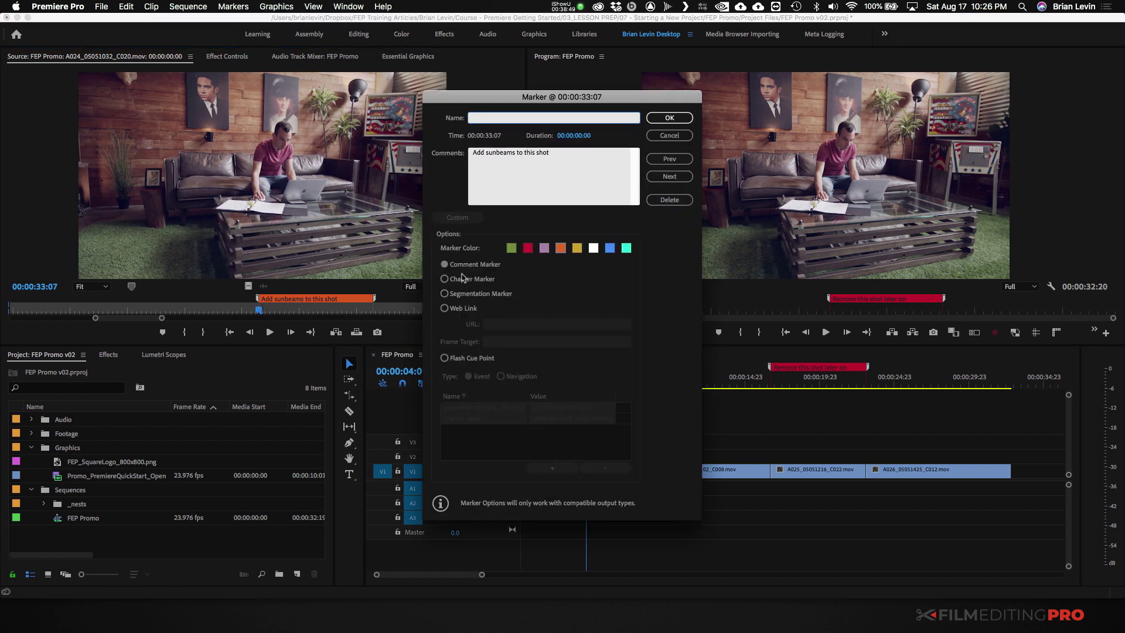
left_click(671, 201)
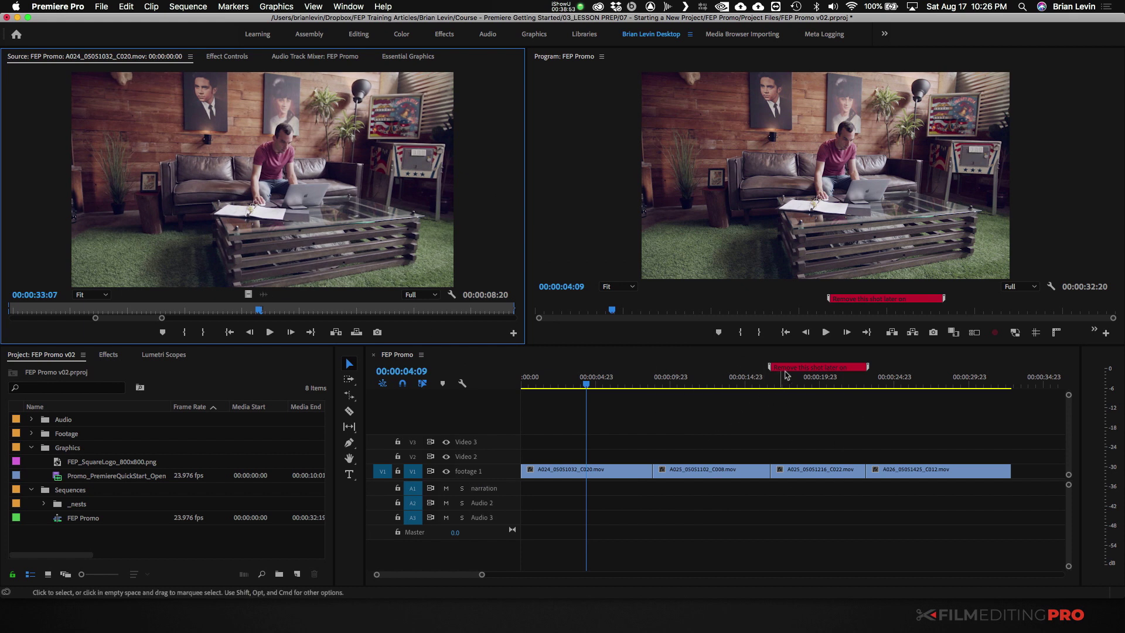
- Clear all remaining markers from the sequence via the ruler's Clear All Markers
right_click(794, 368)
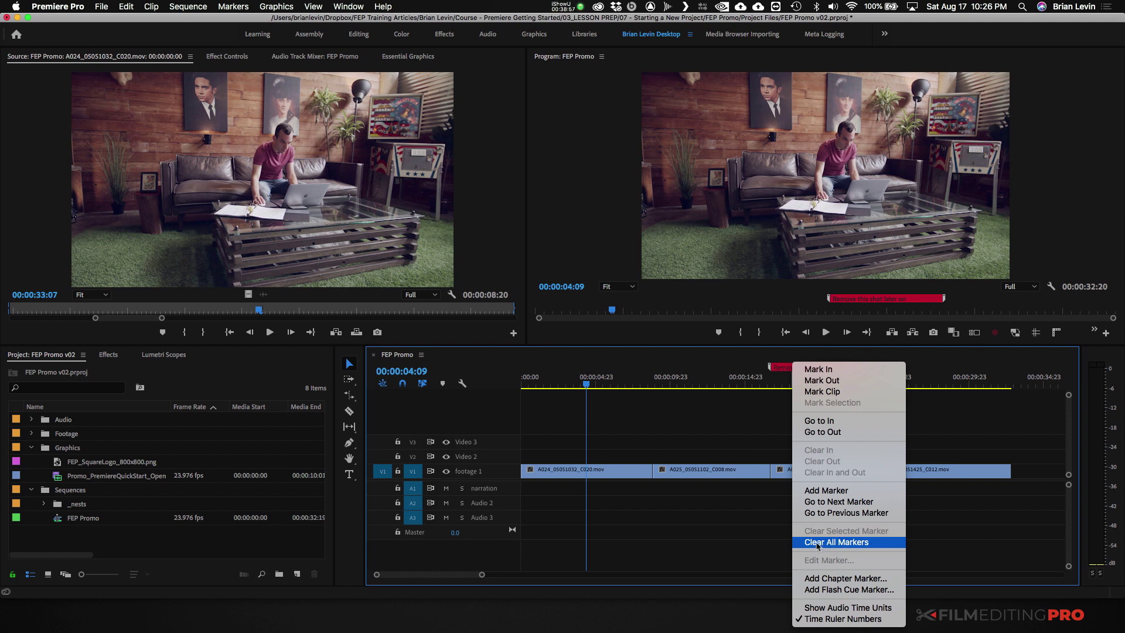
left_click(837, 541)
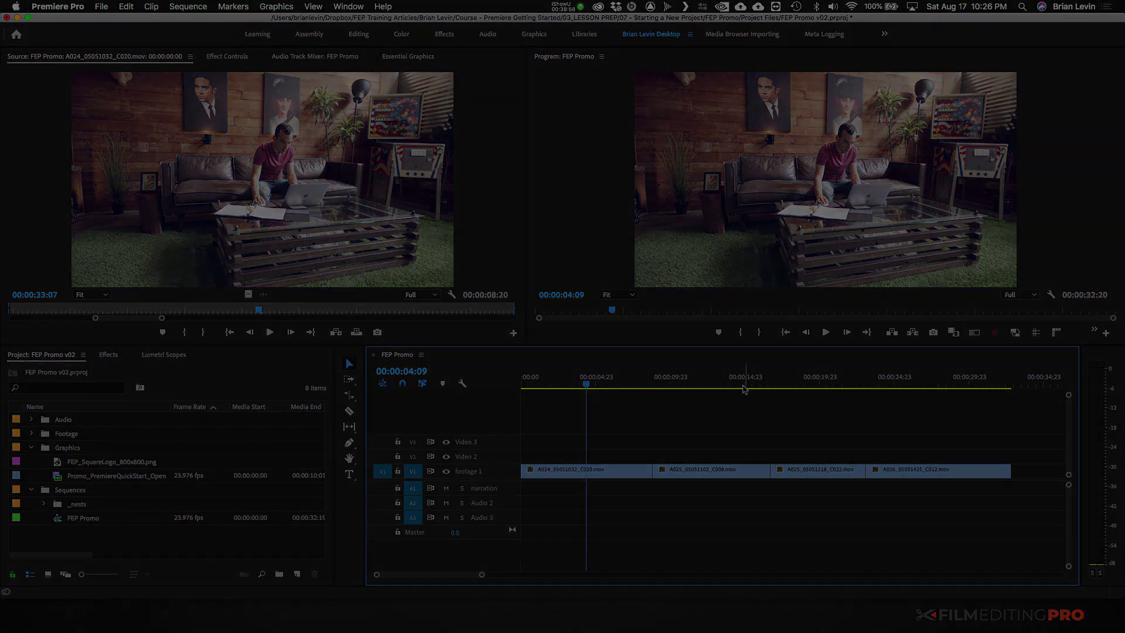